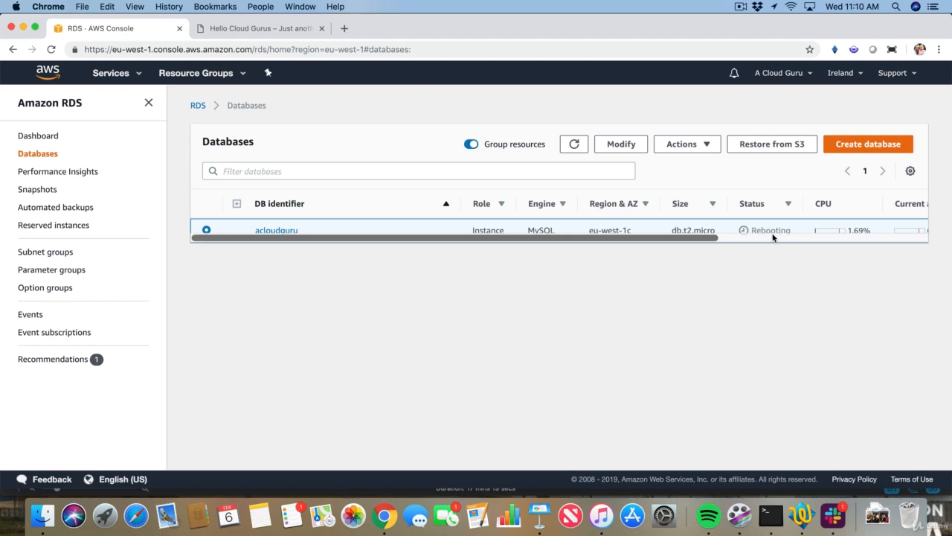
Reload the hellocloudgurus2019.com WordPress site until it responds after the database reboot, and look through its page content
left_click(246, 29)
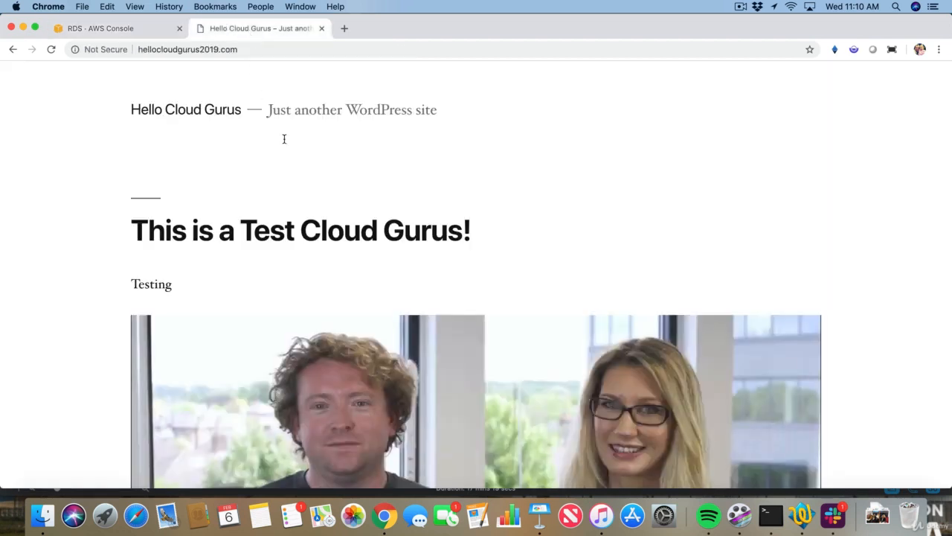
key("super+r")
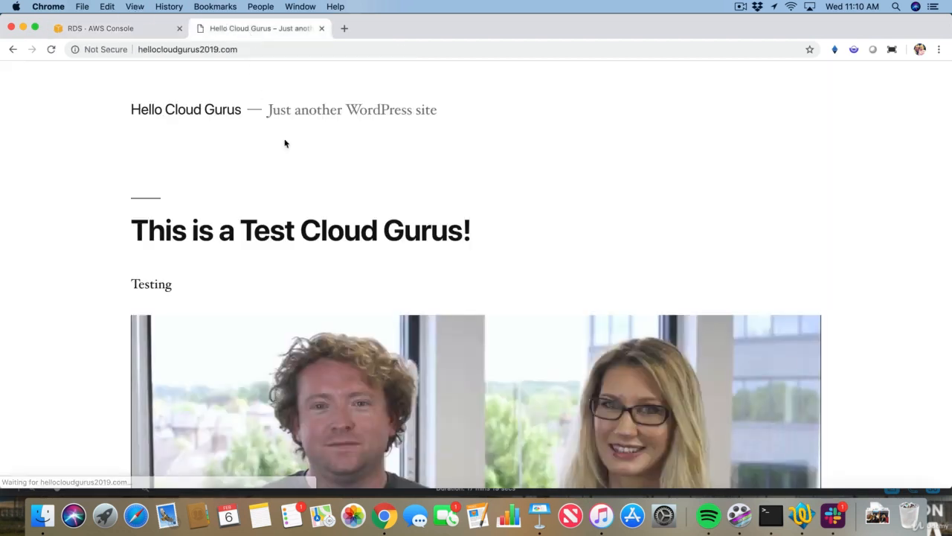
key("super+r")
key("super+r")
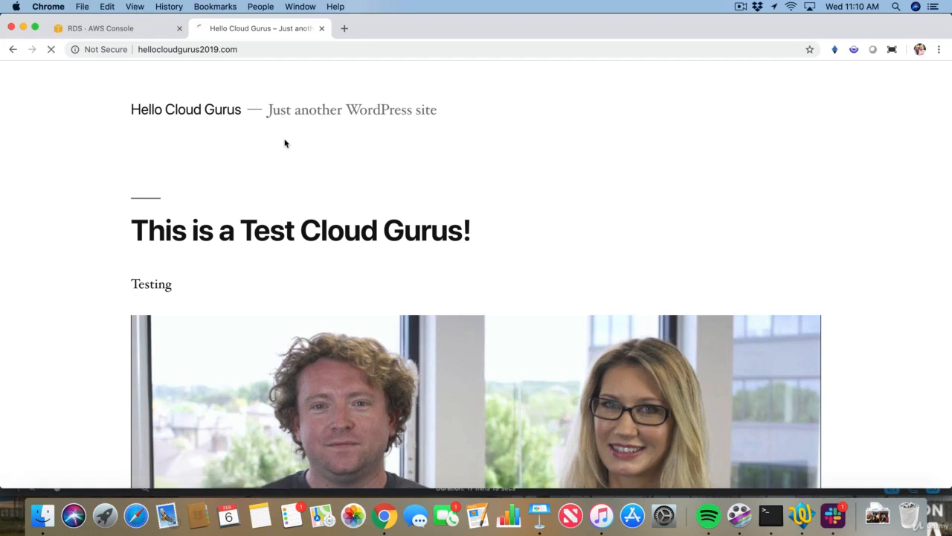
key("super+r")
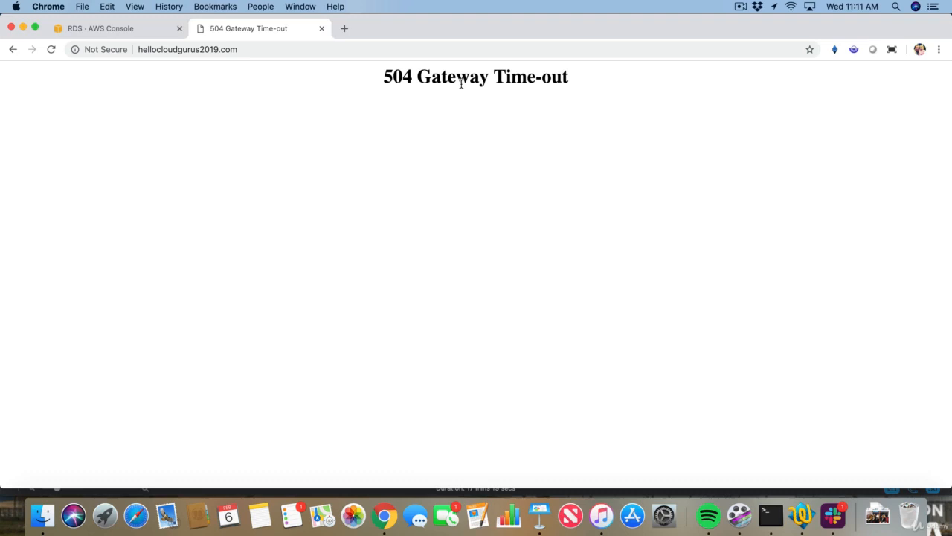
key("super+r")
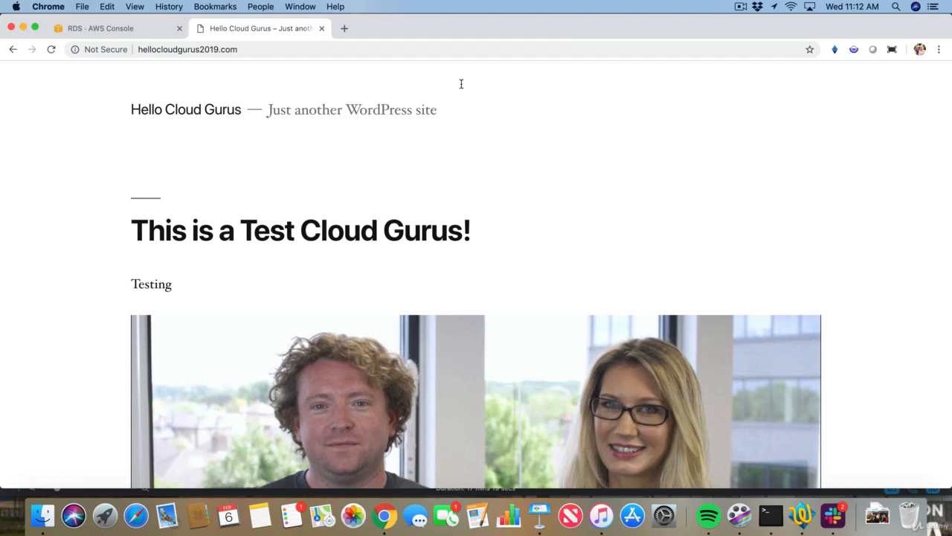
scroll(572, 159, "down", 10)
scroll(572, 159, "up", 10)
Delete the acloudguru RDS instance without a final snapshot or retained automated backups, confirming with "delete me"
left_click(111, 30)
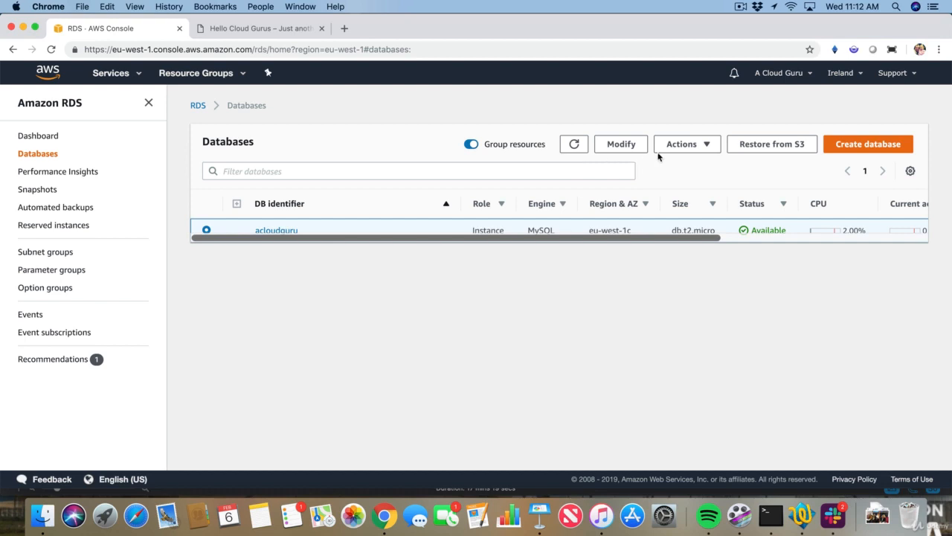
left_click(685, 145)
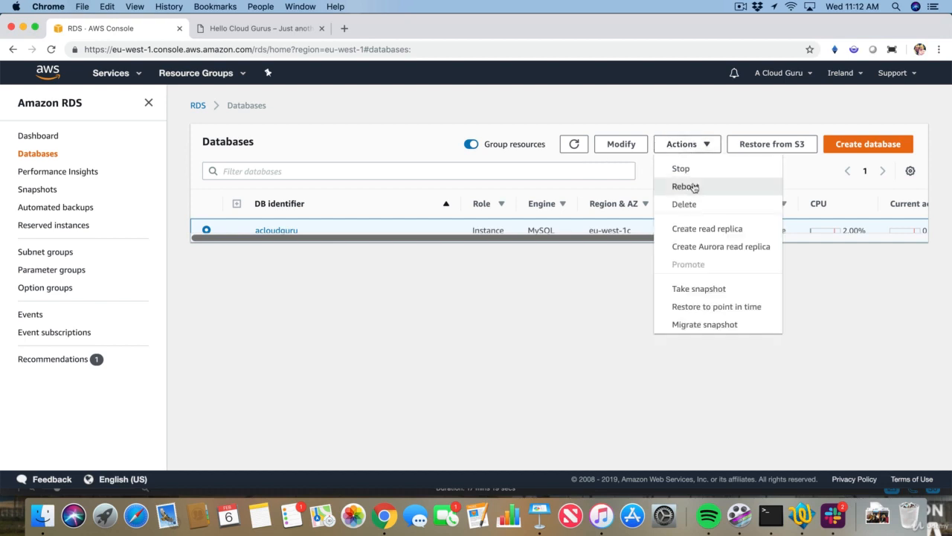
left_click(693, 209)
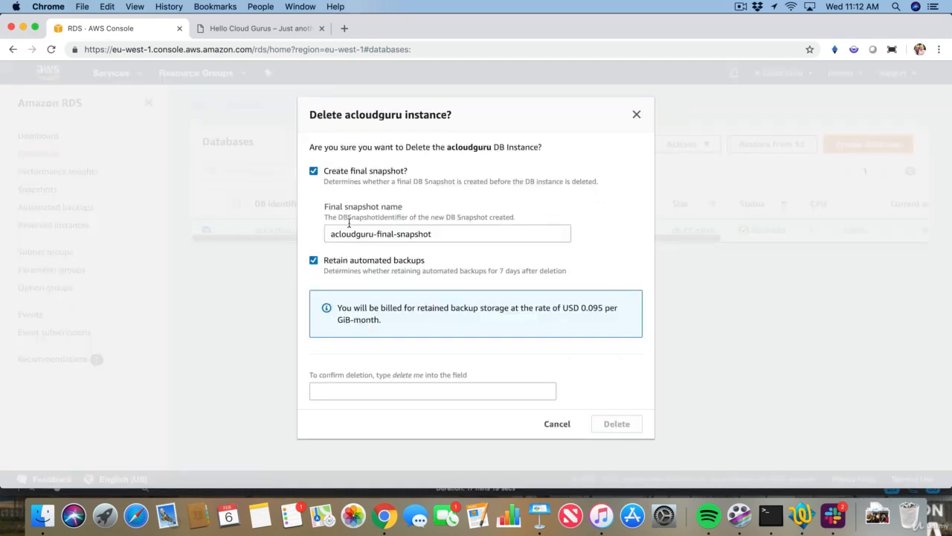
left_click(313, 260)
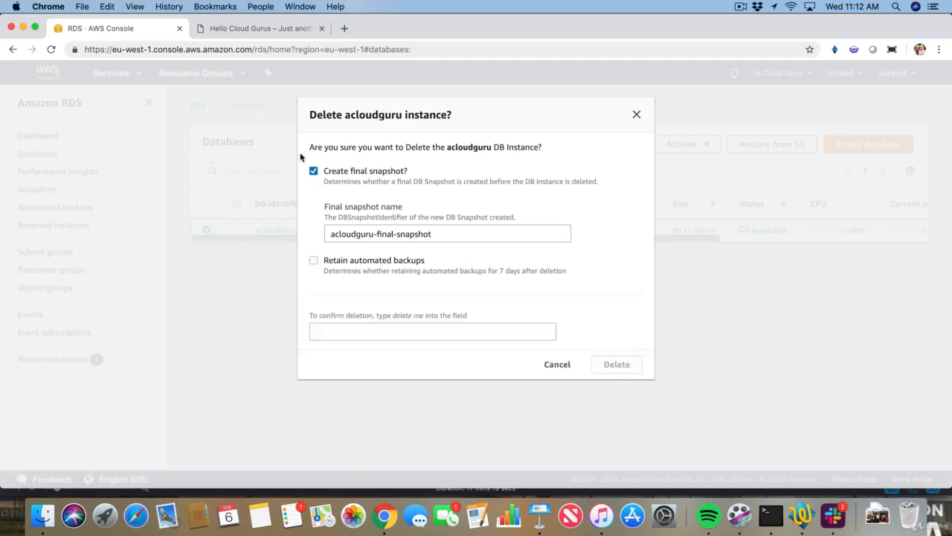
left_click(313, 171)
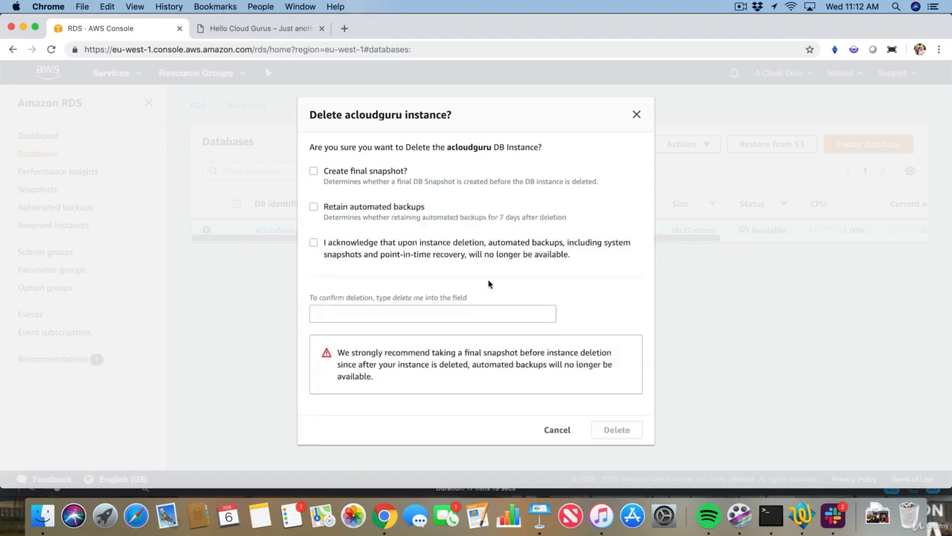
left_click(379, 311)
type("delete ")
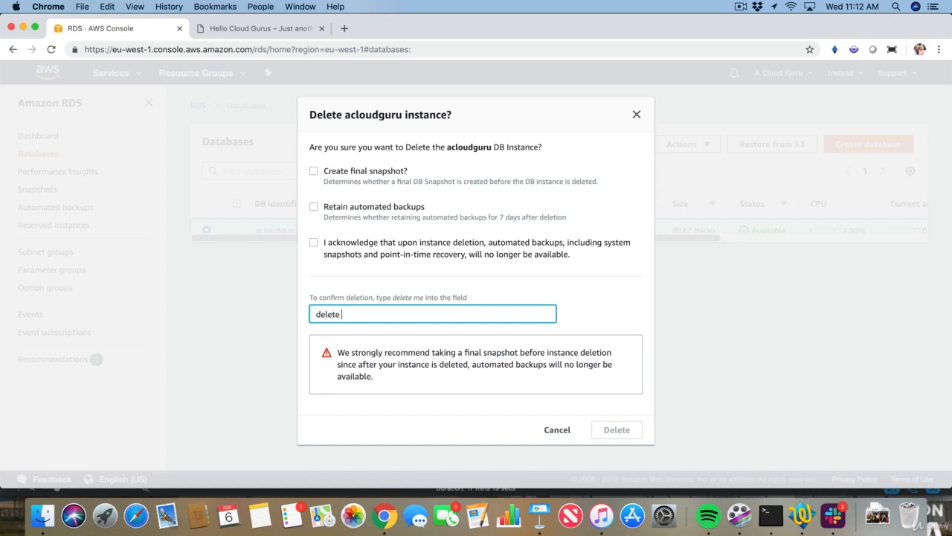
type("me")
left_click(617, 429)
Go to the EC2 service and delete the MyWP_RN Auto Scaling group, confirming the deletion
left_click(107, 72)
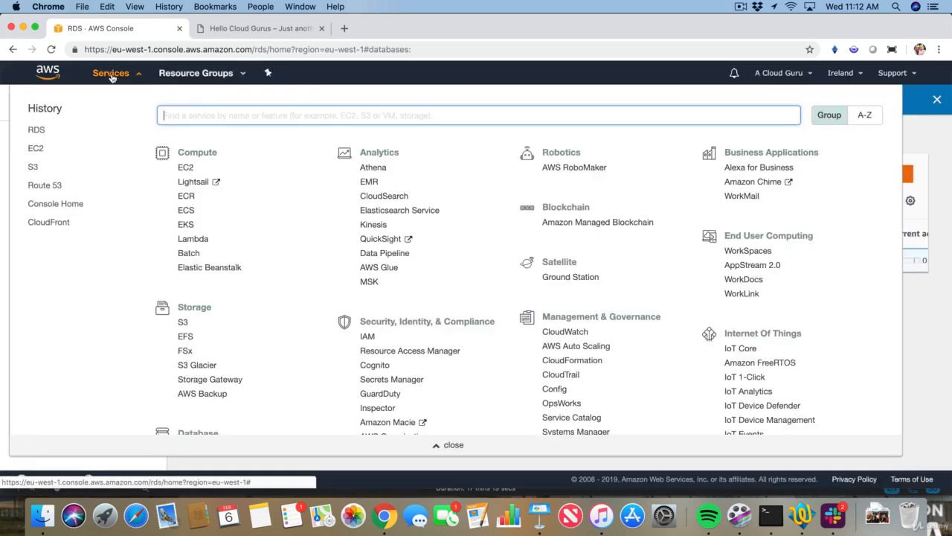
left_click(185, 168)
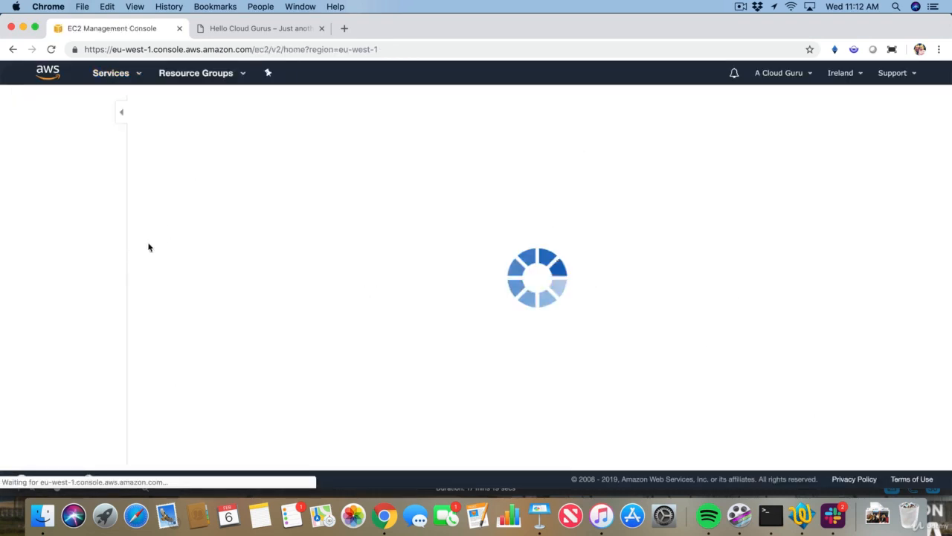
scroll(83, 325, "down", 5)
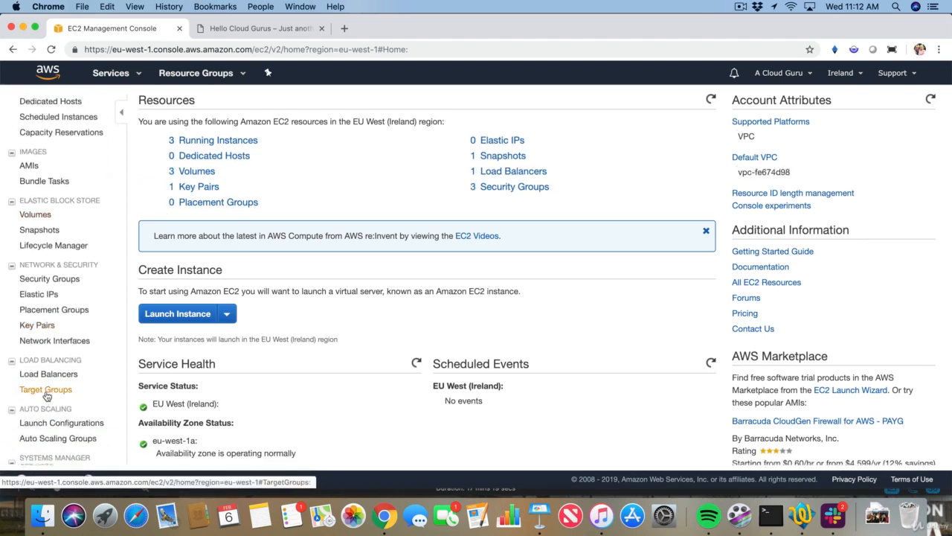
scroll(46, 396, "down", 1)
left_click(53, 423)
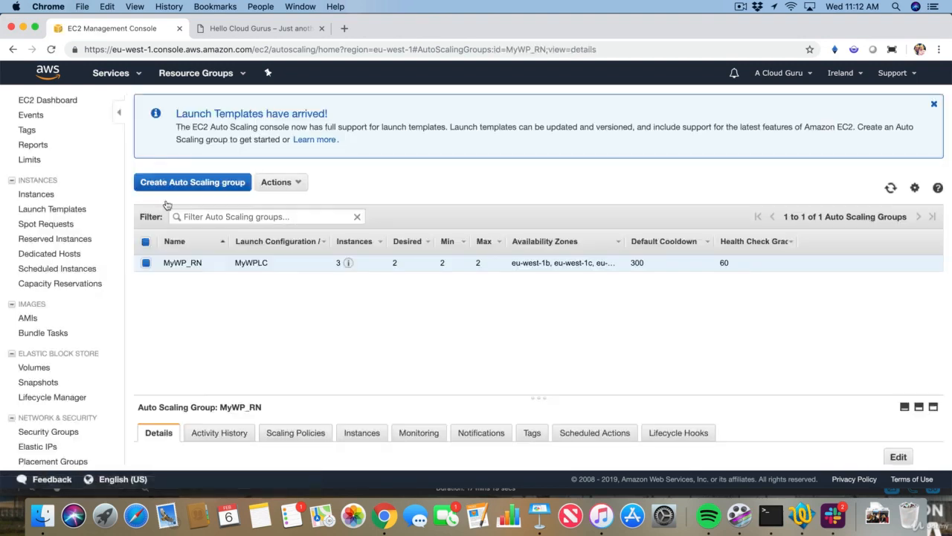
left_click(277, 182)
left_click(277, 216)
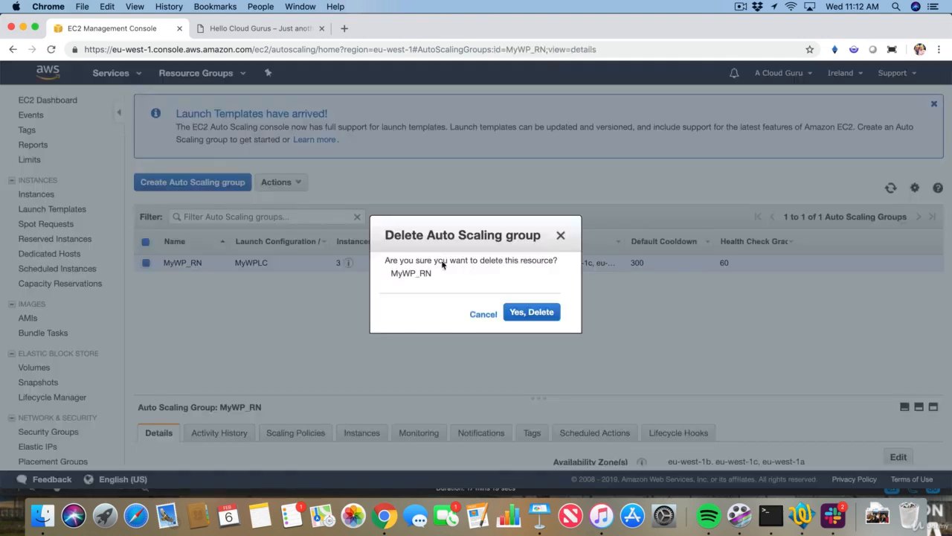
left_click(529, 313)
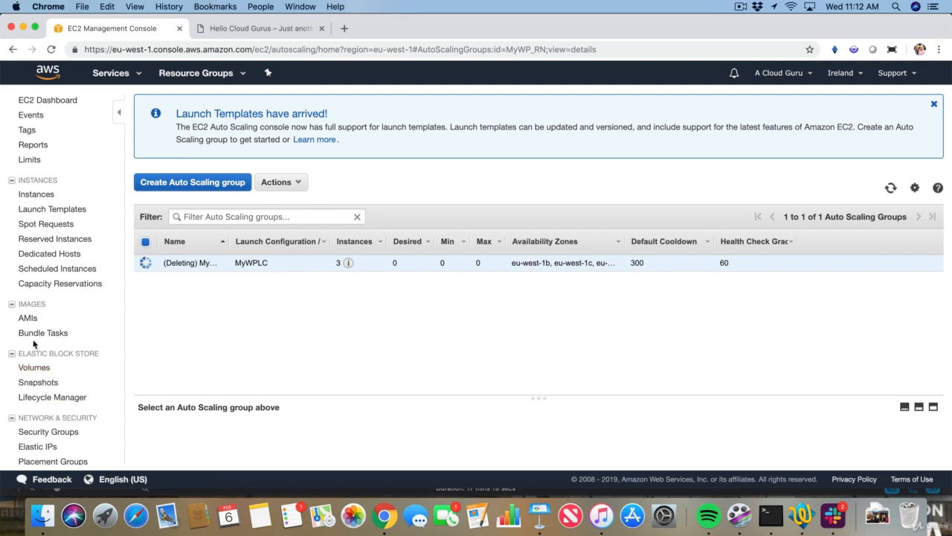
Try to delete the MyWPInstances target group
scroll(48, 391, "down", 3)
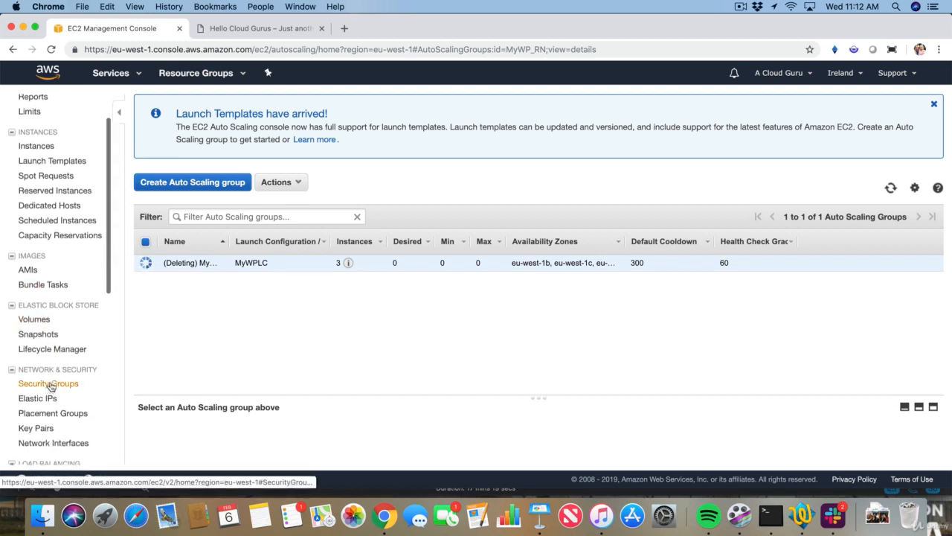
scroll(55, 377, "down", 1)
scroll(53, 378, "down", 3)
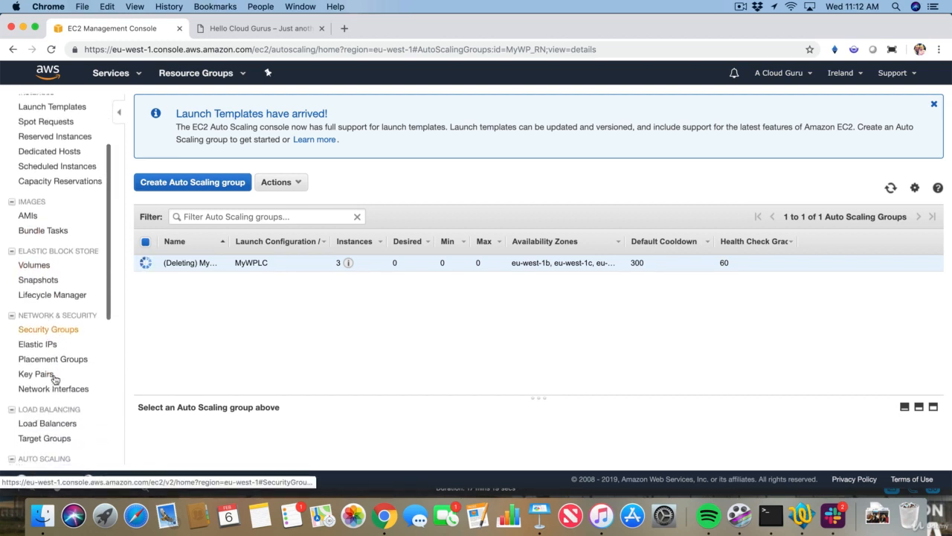
left_click(46, 431)
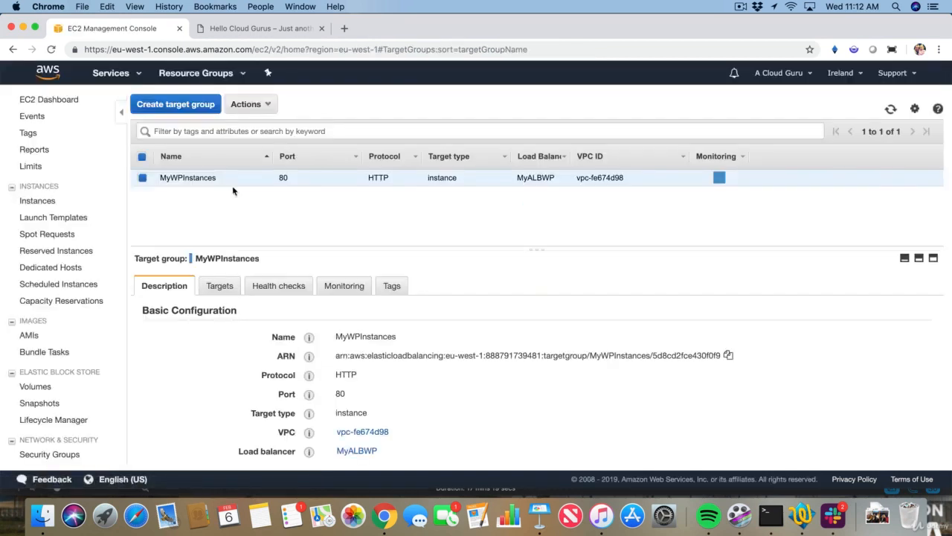
left_click(257, 105)
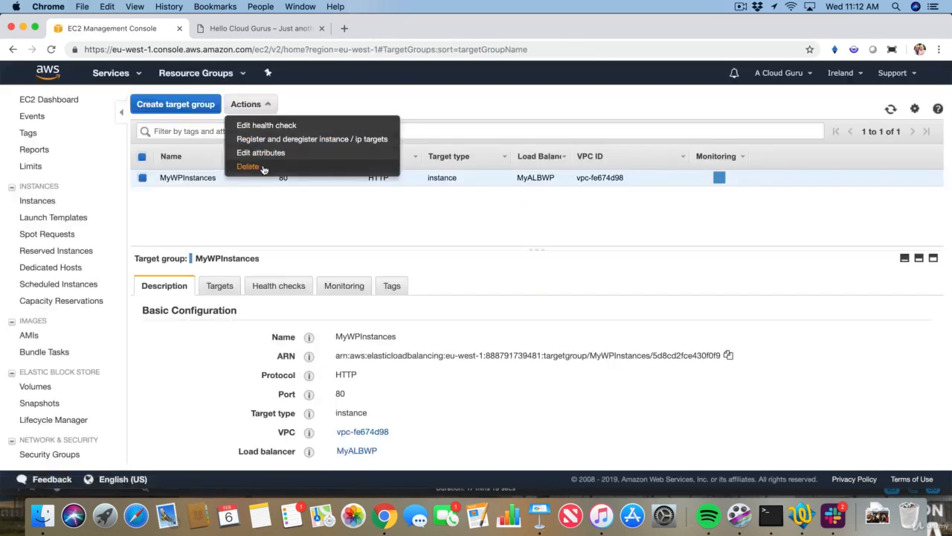
left_click(248, 166)
left_click(542, 313)
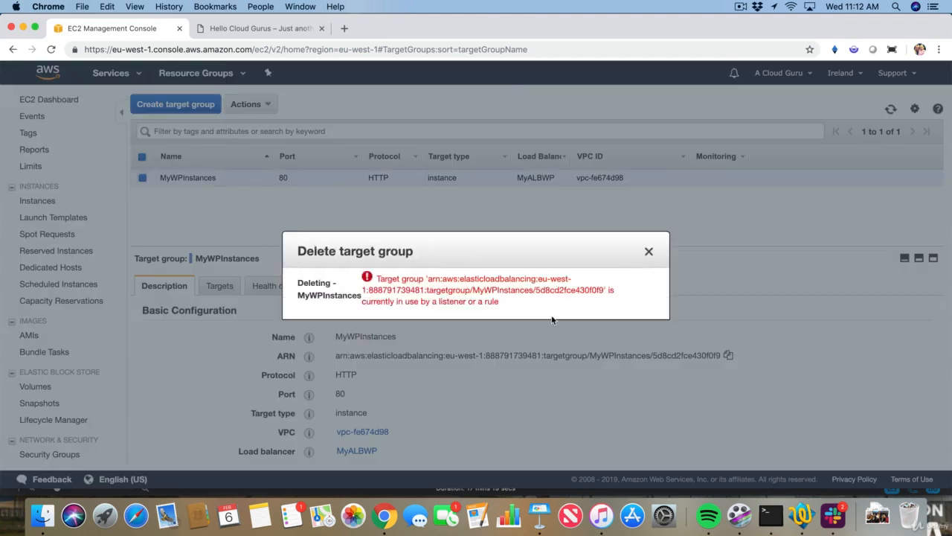
left_click(649, 254)
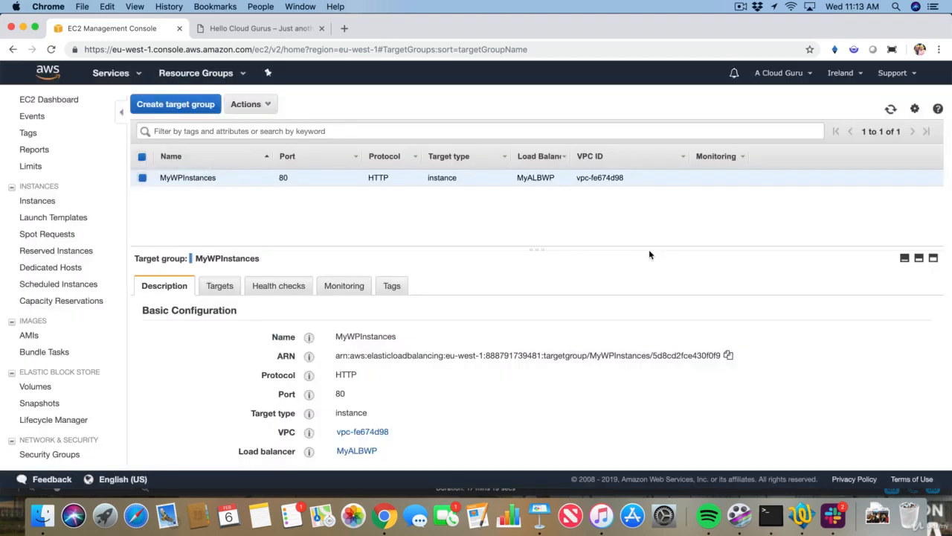
Deregister all instances from the MyWPInstances target group, save the change, and show the group's registered targets
left_click(218, 287)
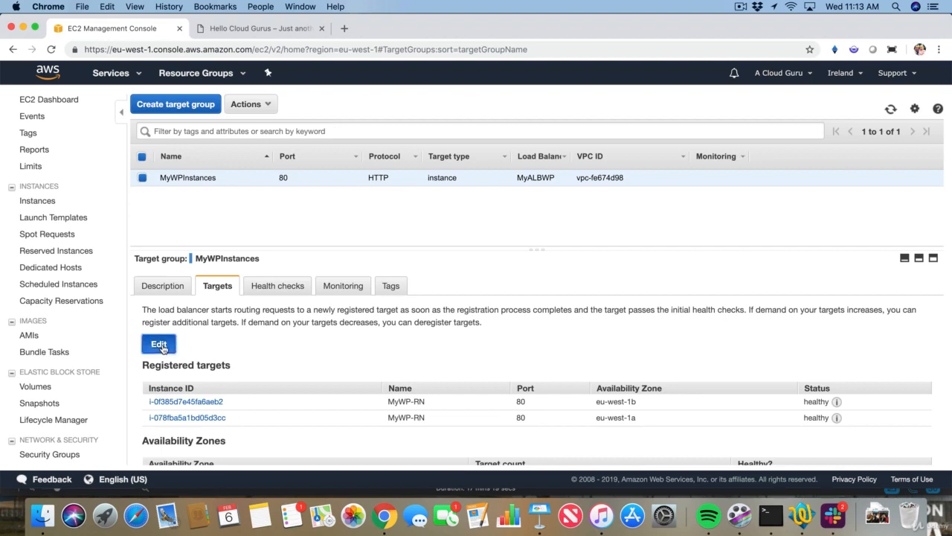
left_click(159, 343)
left_click(37, 183)
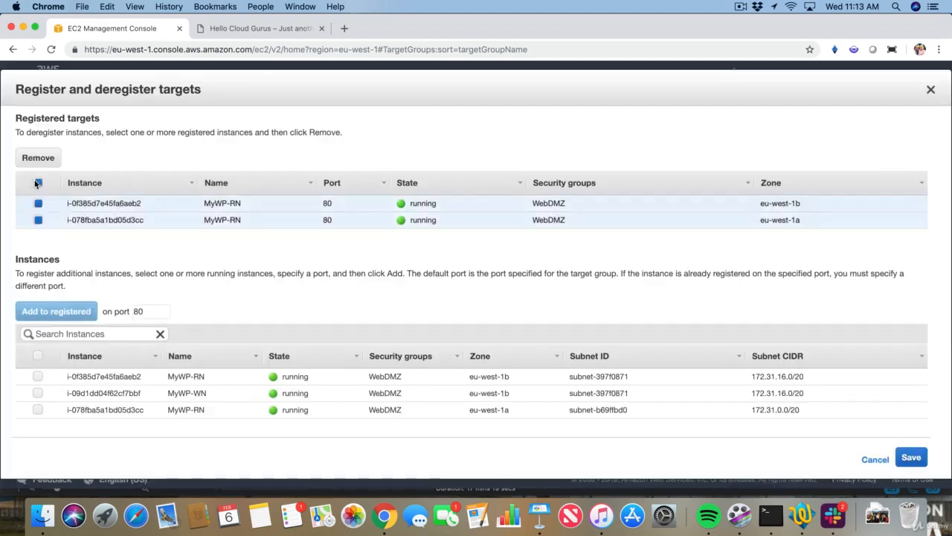
left_click(38, 157)
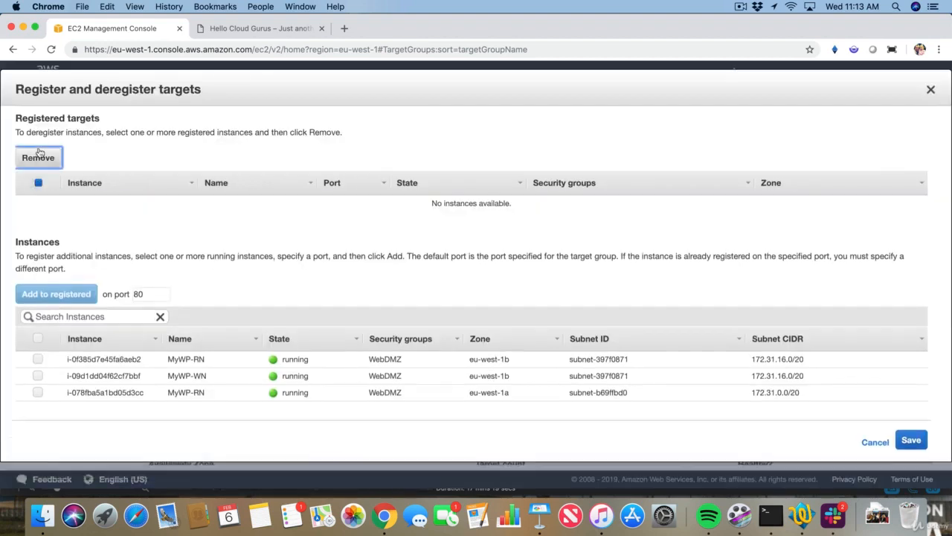
left_click(911, 439)
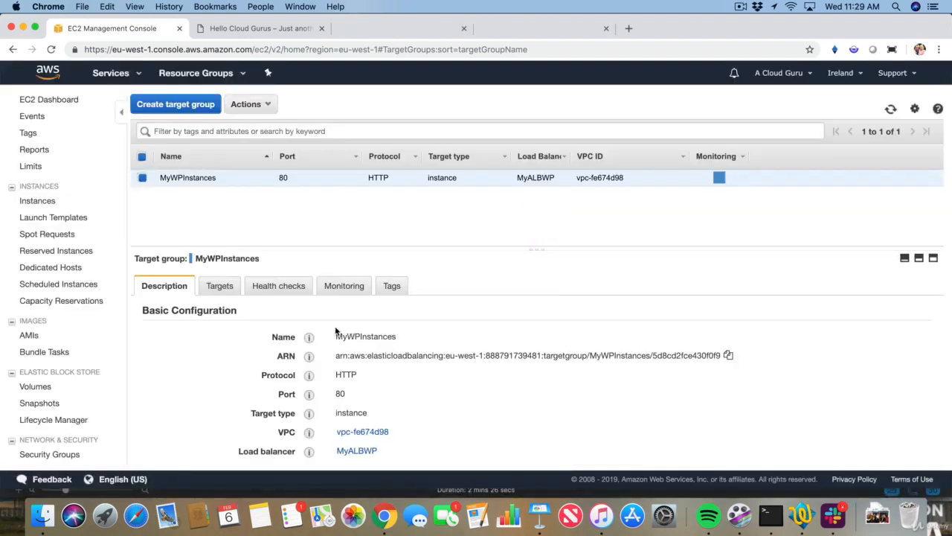
left_click(219, 285)
Delete the MyALBWP load balancer and confirm the deletion
scroll(315, 342, "down", 1)
scroll(105, 354, "down", 5)
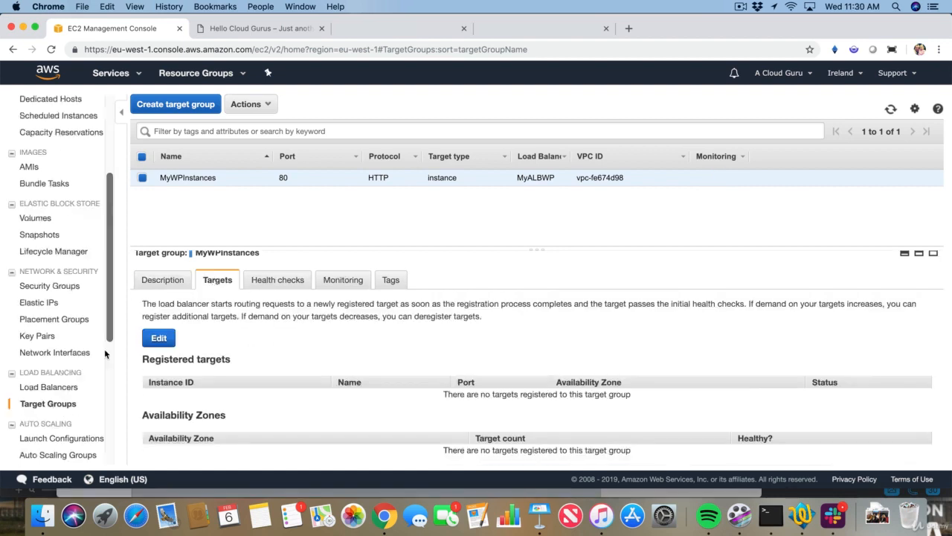
scroll(105, 354, "down", 3)
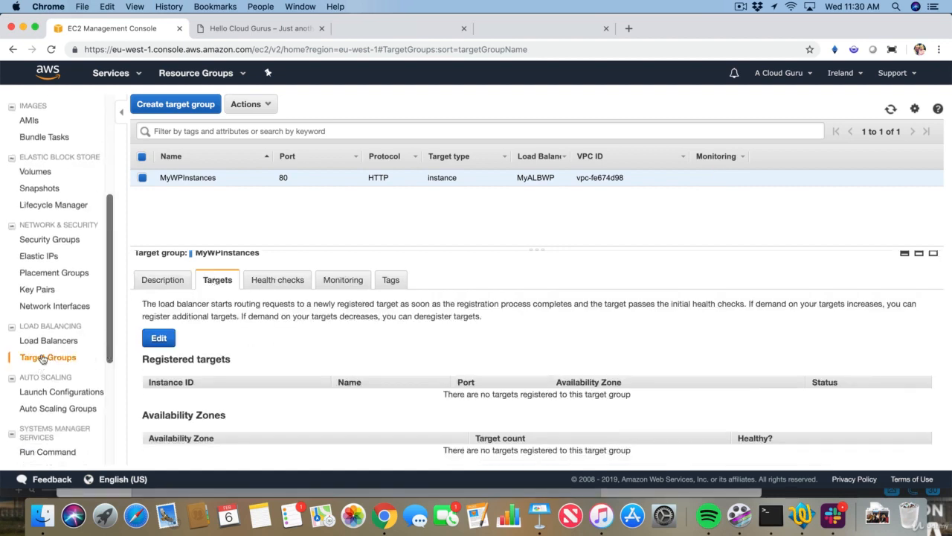
left_click(46, 341)
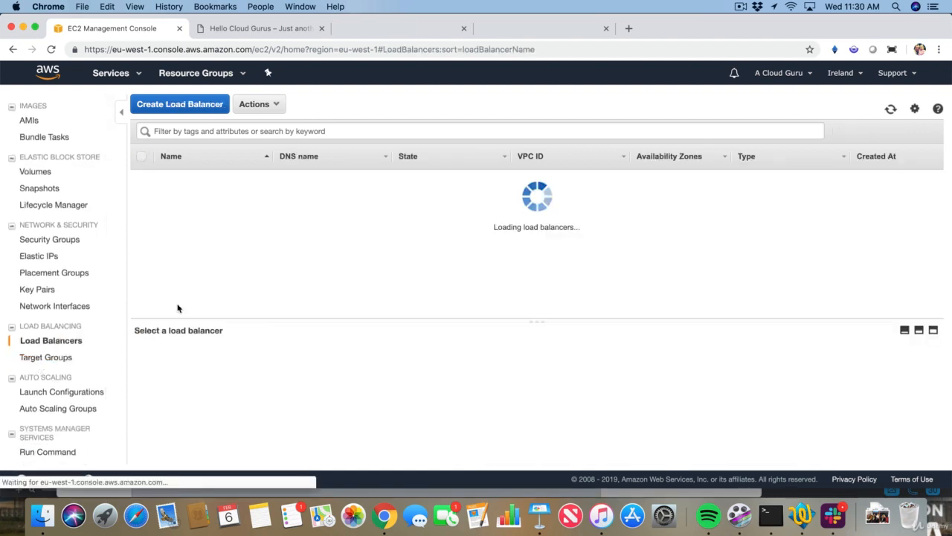
left_click(269, 106)
left_click(272, 220)
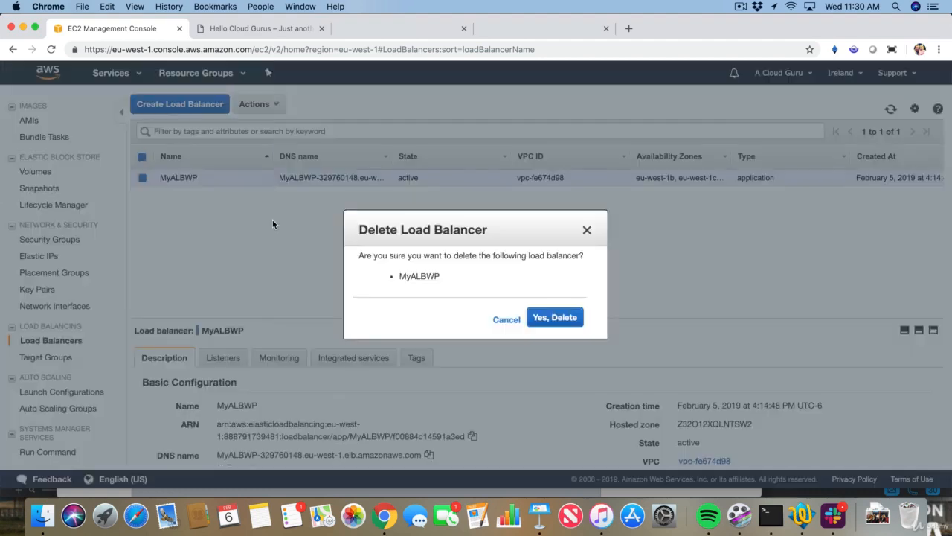
left_click(549, 317)
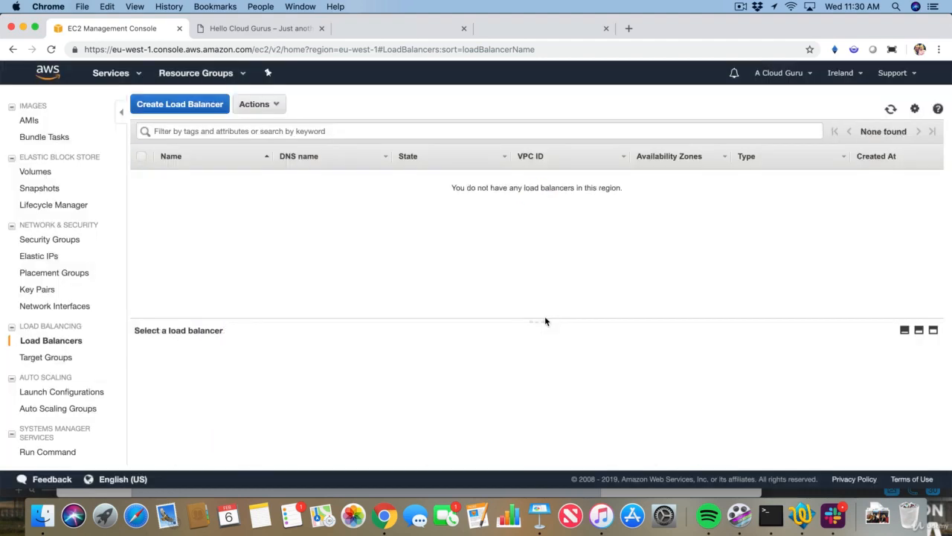
Delete the MyWPInstances target group and confirm the deletion
left_click(39, 360)
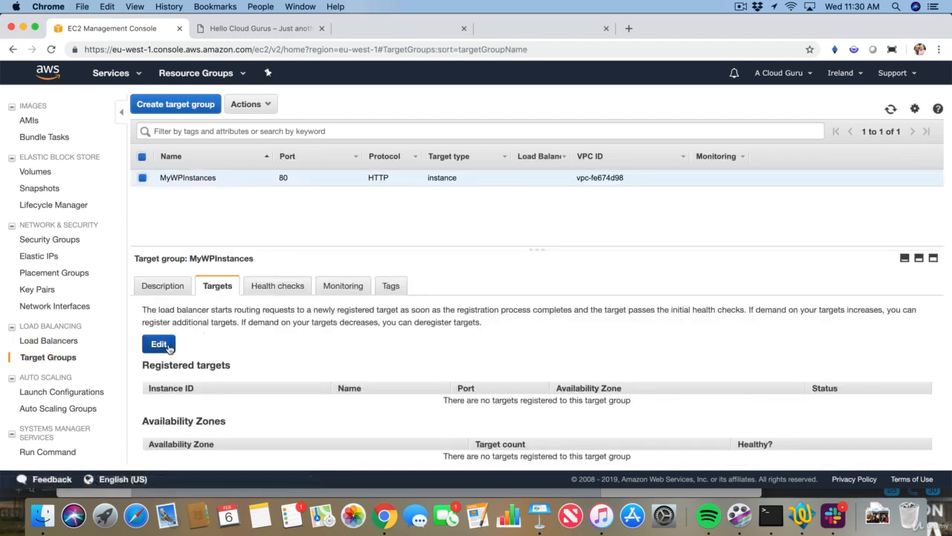
left_click(248, 106)
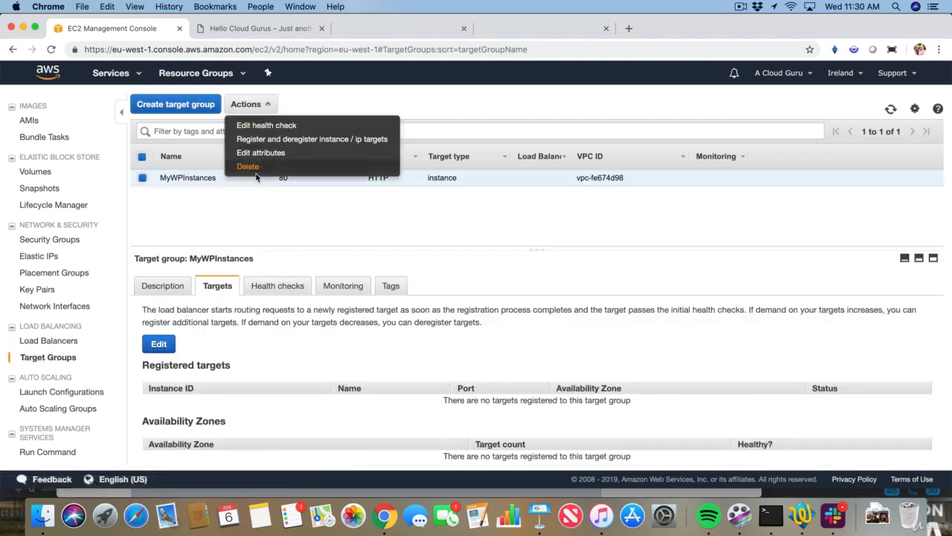
left_click(249, 167)
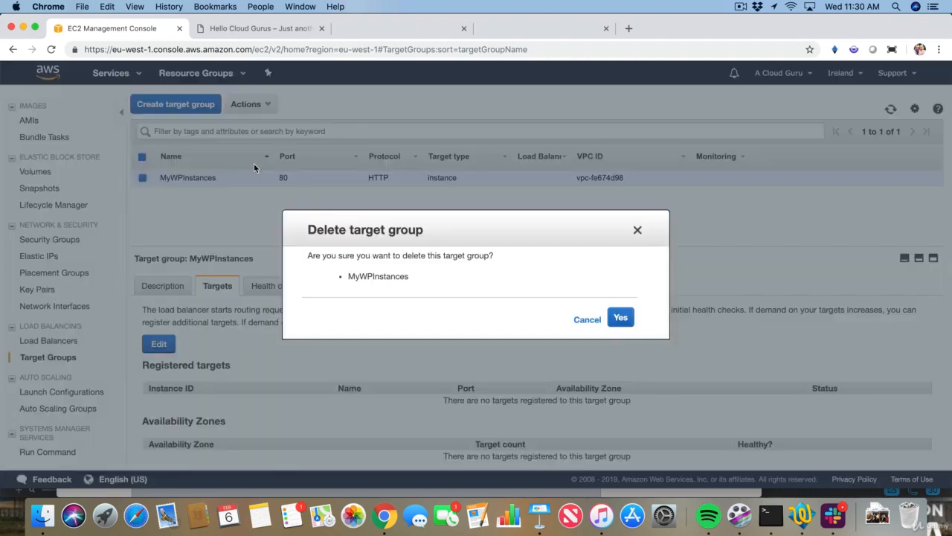
left_click(618, 318)
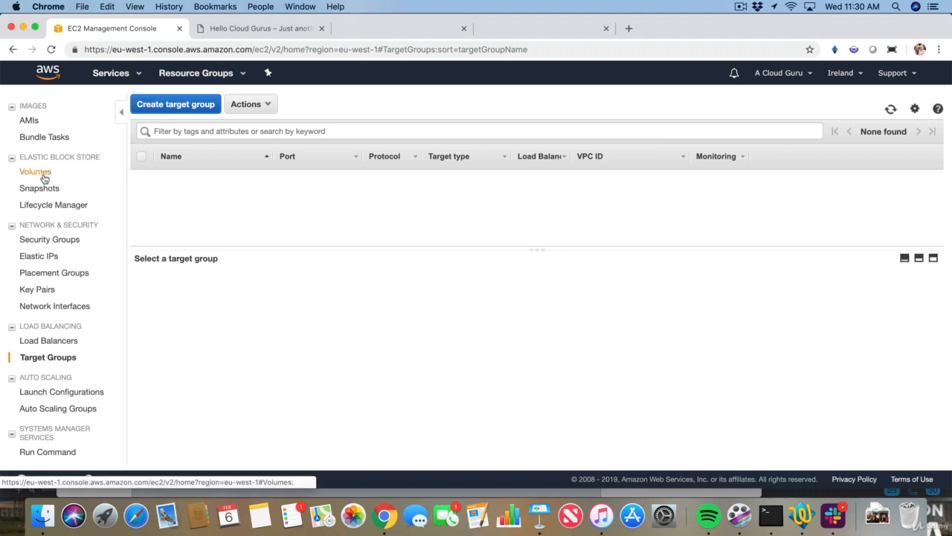
From the EC2 dashboard's running instances, terminate the MyWP-WN instance and confirm the termination
scroll(38, 140, "up", 5)
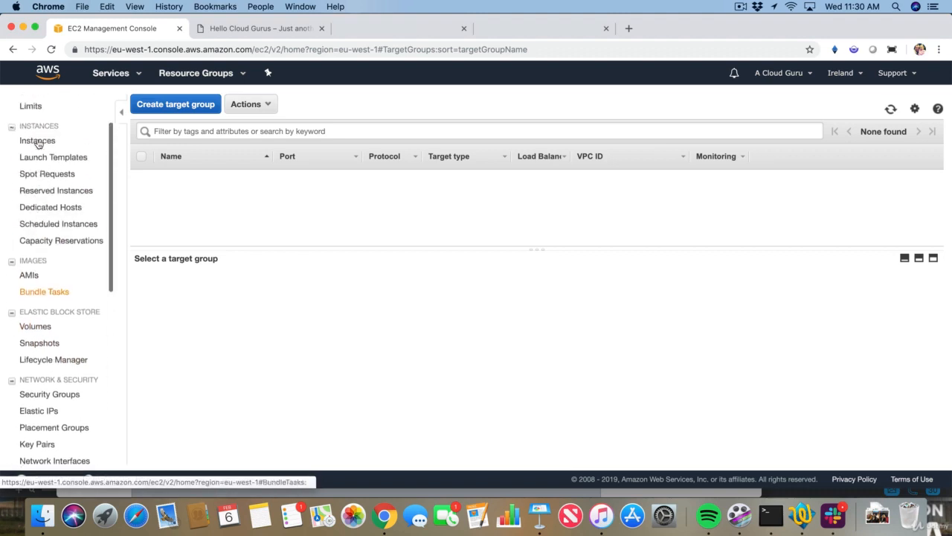
left_click(41, 99)
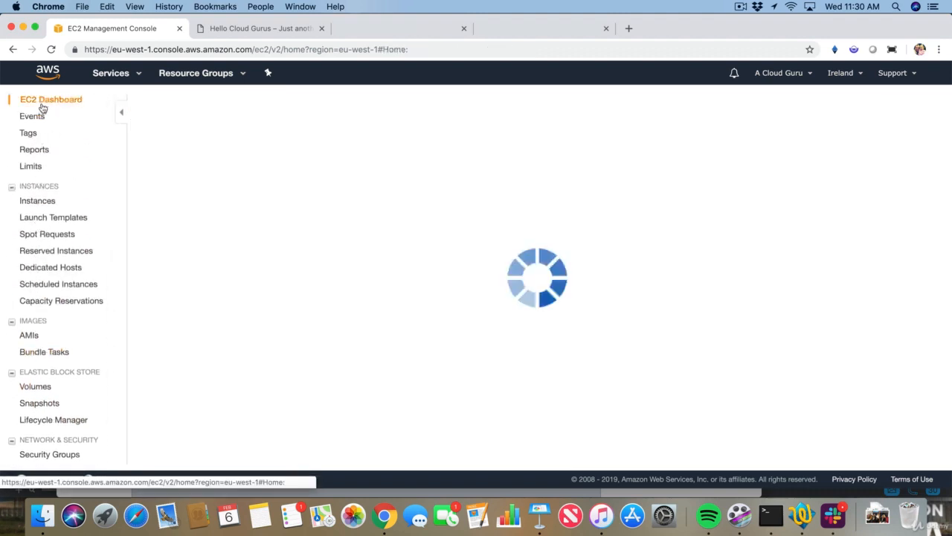
left_click(188, 140)
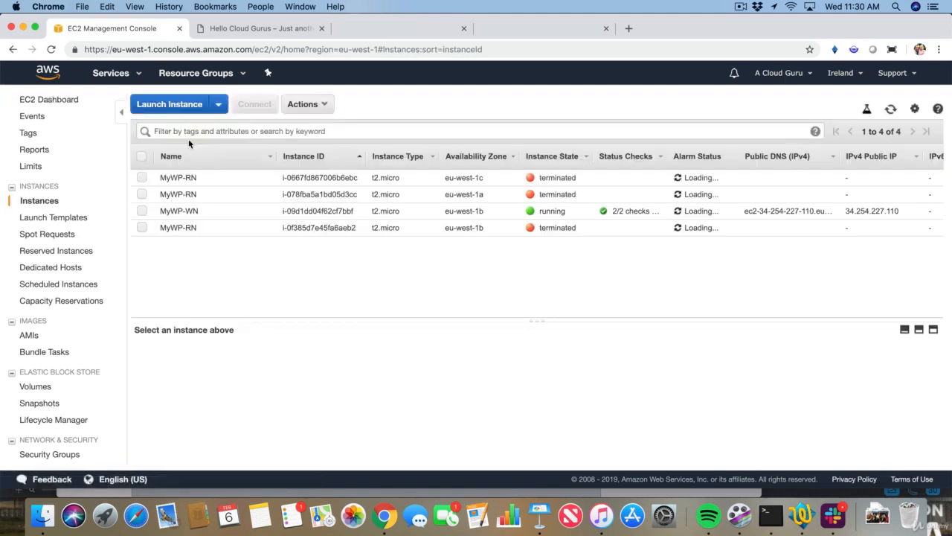
left_click(141, 211)
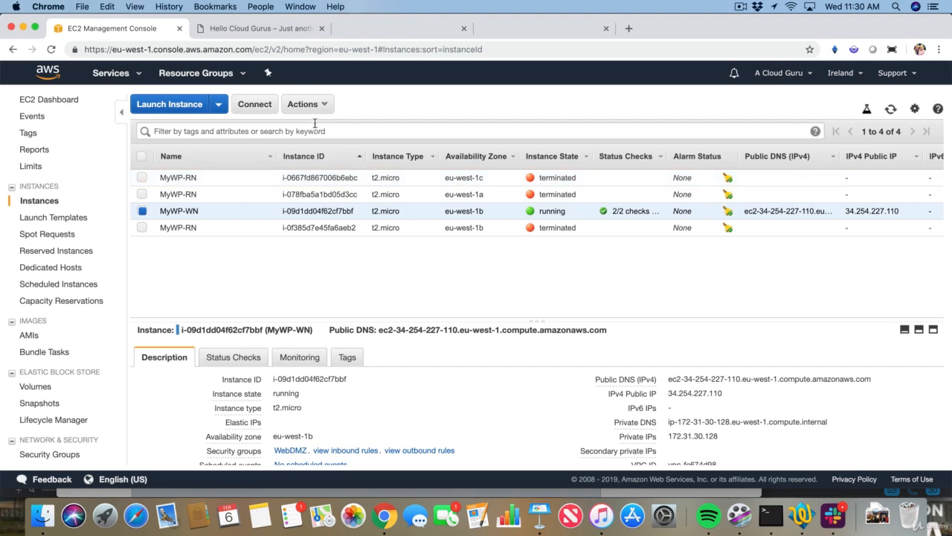
left_click(306, 104)
mouse_move(344, 189)
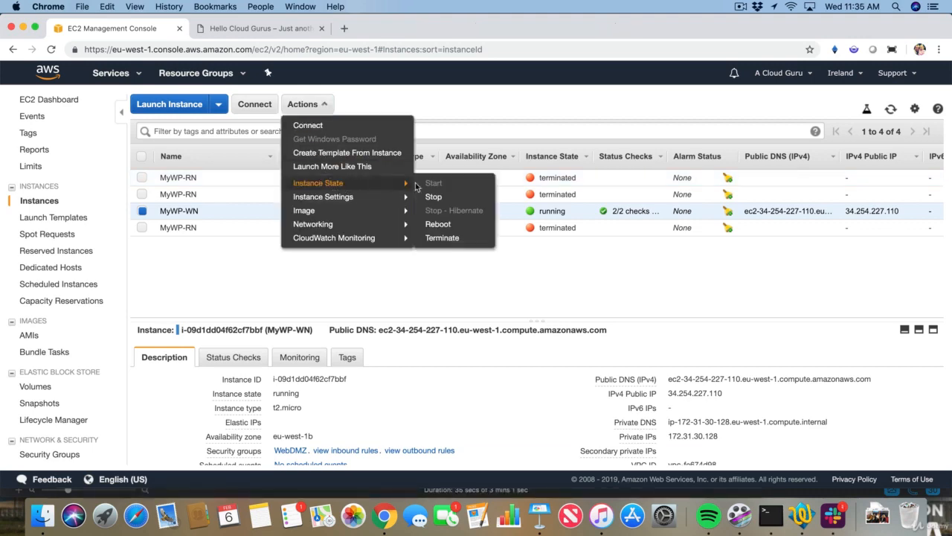
left_click(450, 238)
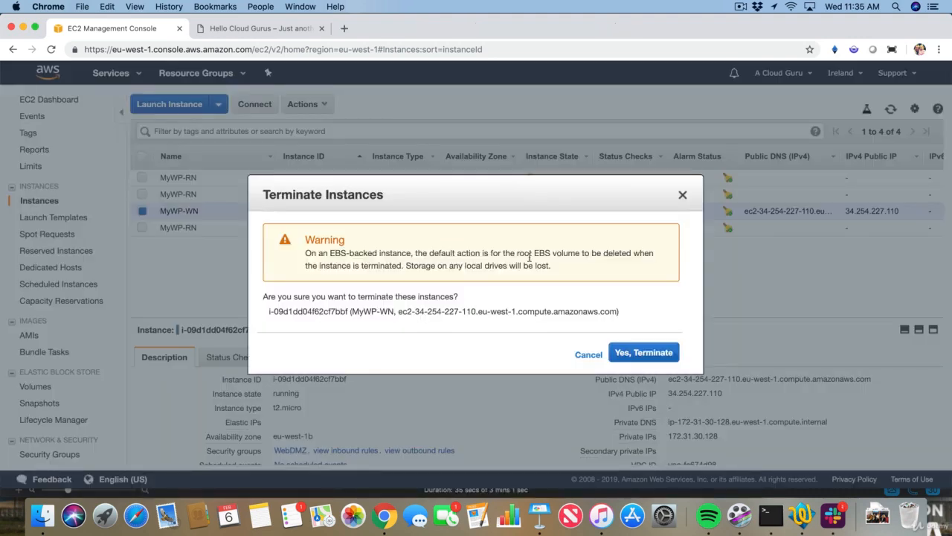
left_click(637, 352)
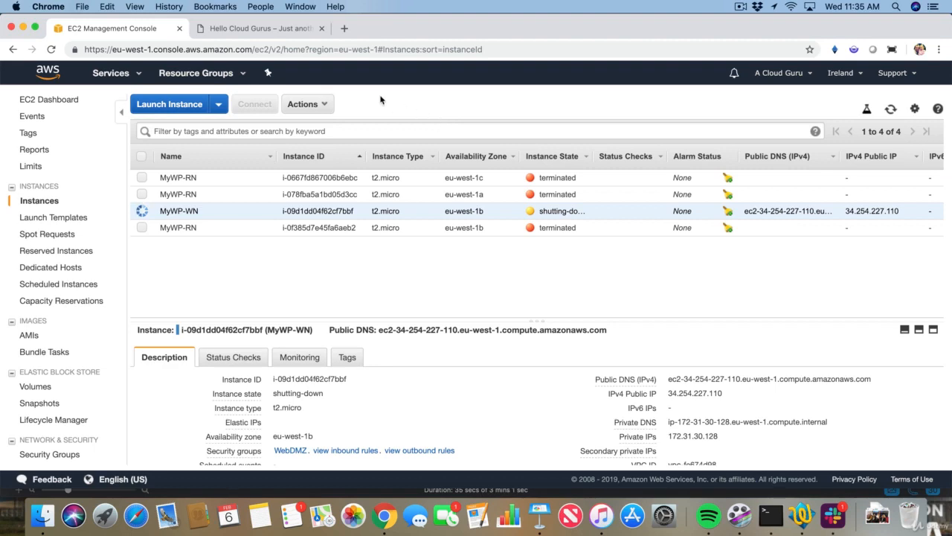
Go to the CloudFront service under Networking & Content Delivery
left_click(118, 77)
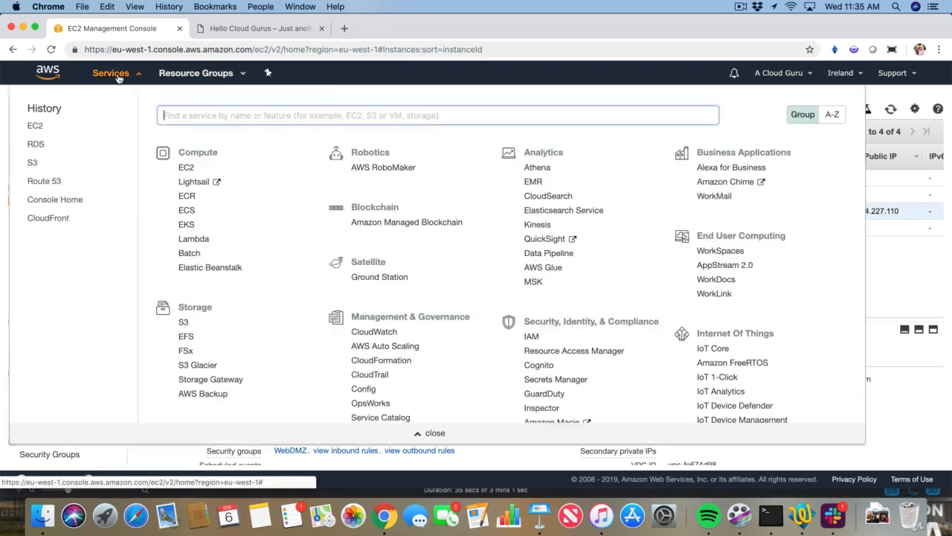
scroll(208, 238, "down", 2)
scroll(211, 248, "down", 10)
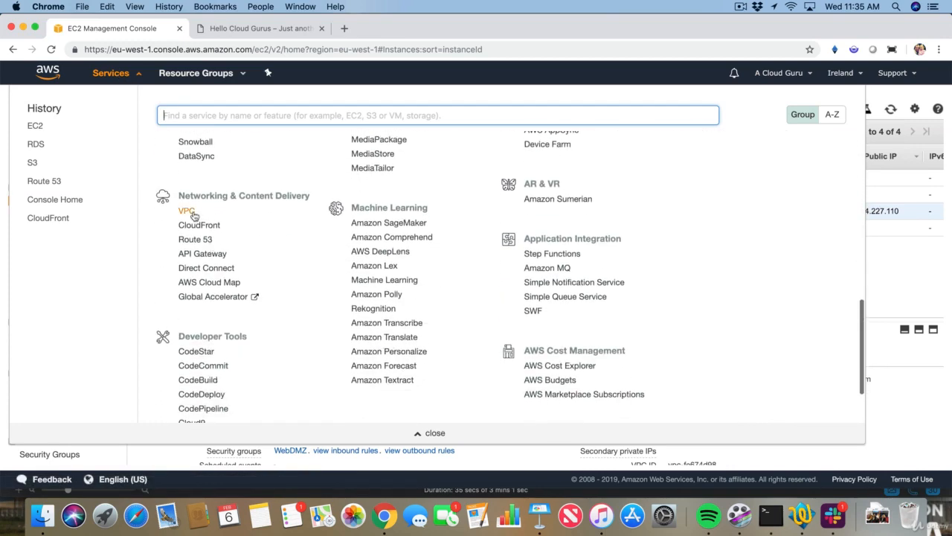
left_click(198, 224)
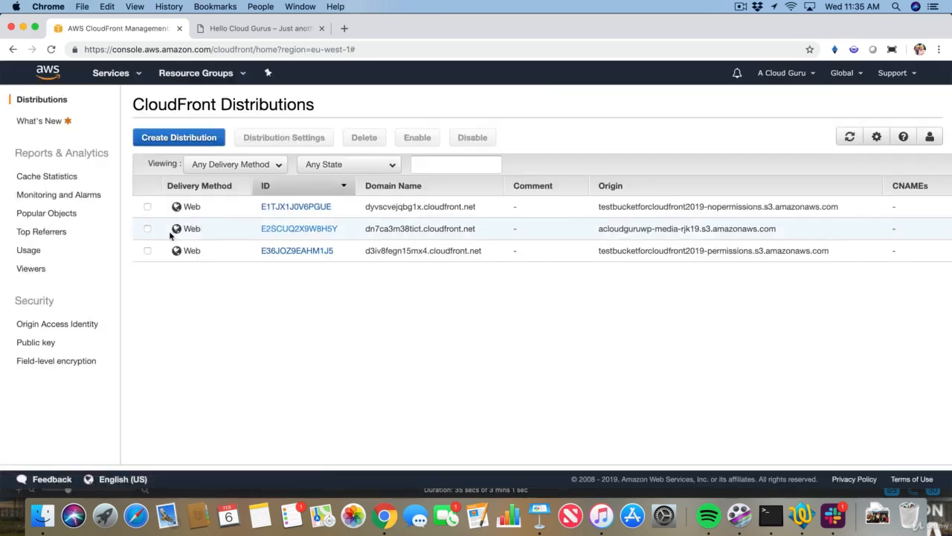
Check the distributions' states and delete the two disabled ones with testbucketforcloudfront2019 origins, E1TJX1J0V6PGUE and E36JOZ9EAHM1J5
left_click(147, 206)
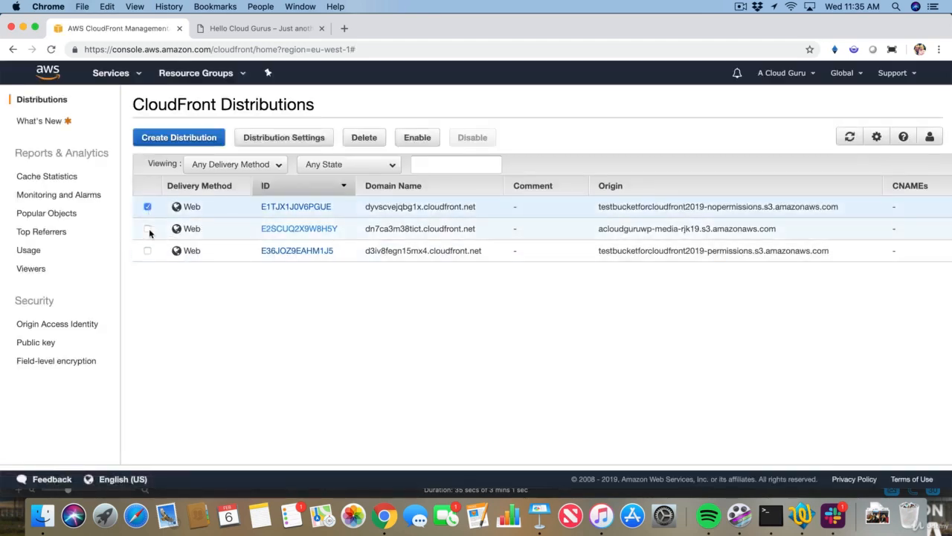
left_click(147, 228)
scroll(149, 233, "left", 1)
scroll(540, 315, "left", 1)
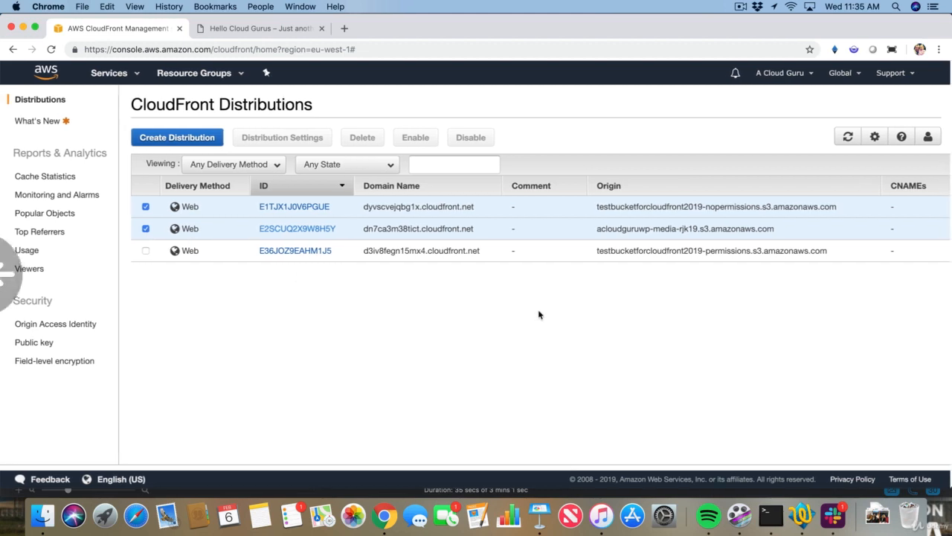
scroll(540, 315, "right", 1)
scroll(539, 315, "right", 5)
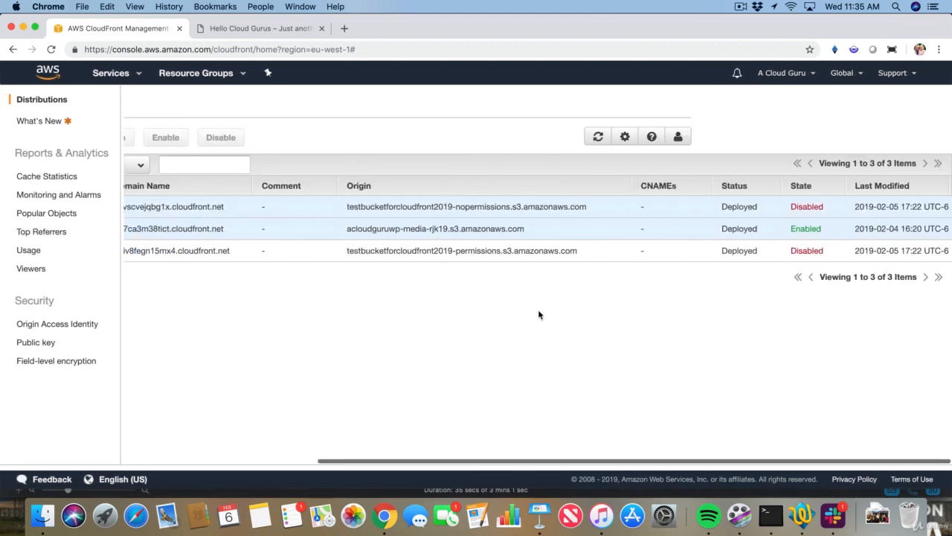
scroll(539, 315, "left", 5)
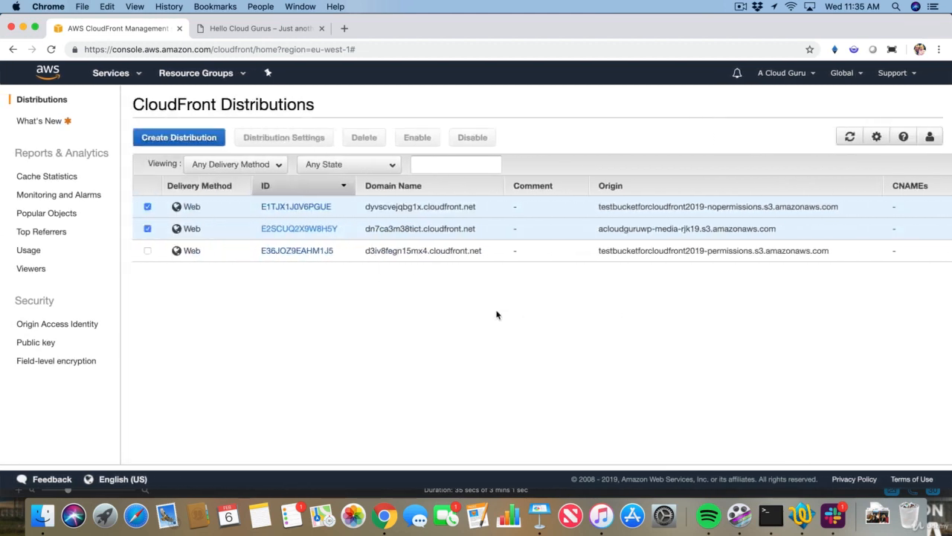
scroll(496, 315, "right", 5)
scroll(497, 315, "left", 2)
scroll(497, 314, "left", 3)
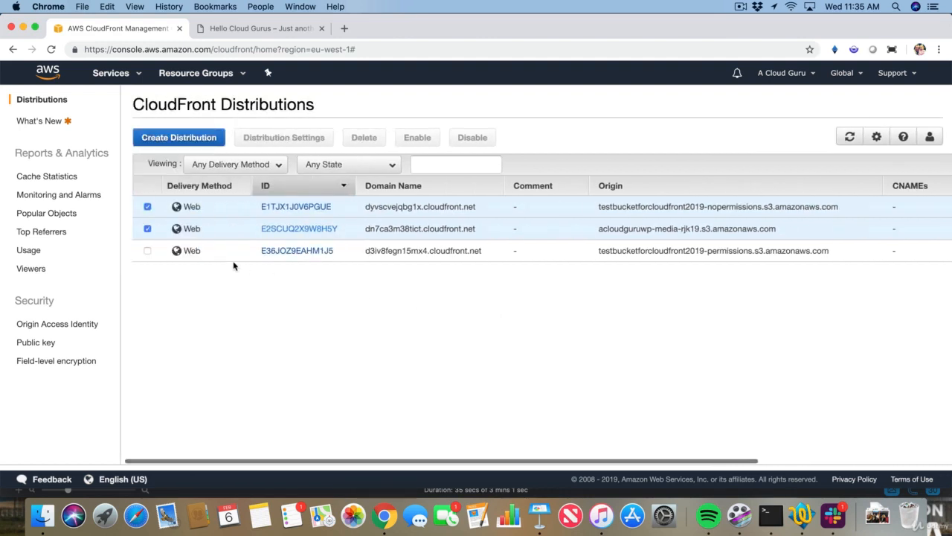
left_click(147, 228)
left_click(147, 251)
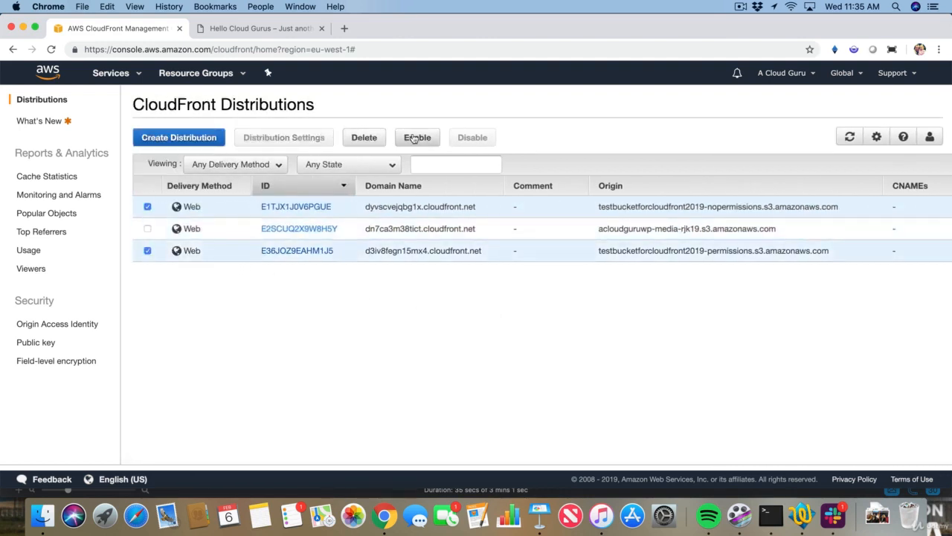
left_click(363, 136)
left_click(560, 338)
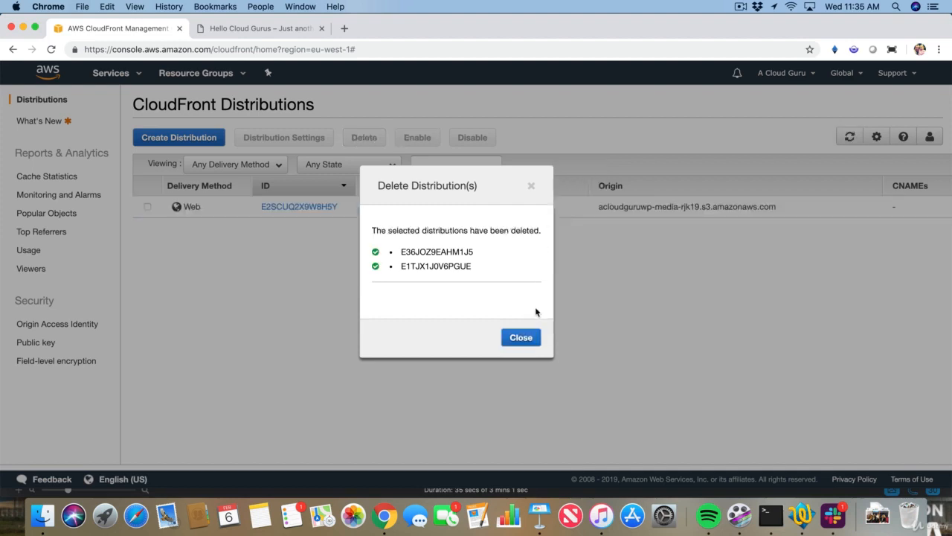
left_click(521, 337)
Disable the CloudFront distribution for the acloudguruwp-media-rjk19 bucket and confirm the change
left_click(147, 207)
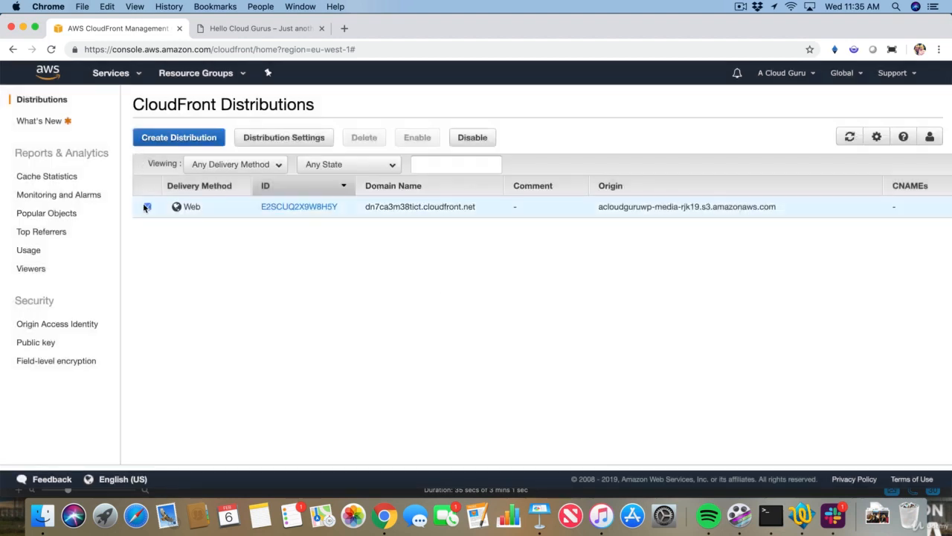
left_click(477, 138)
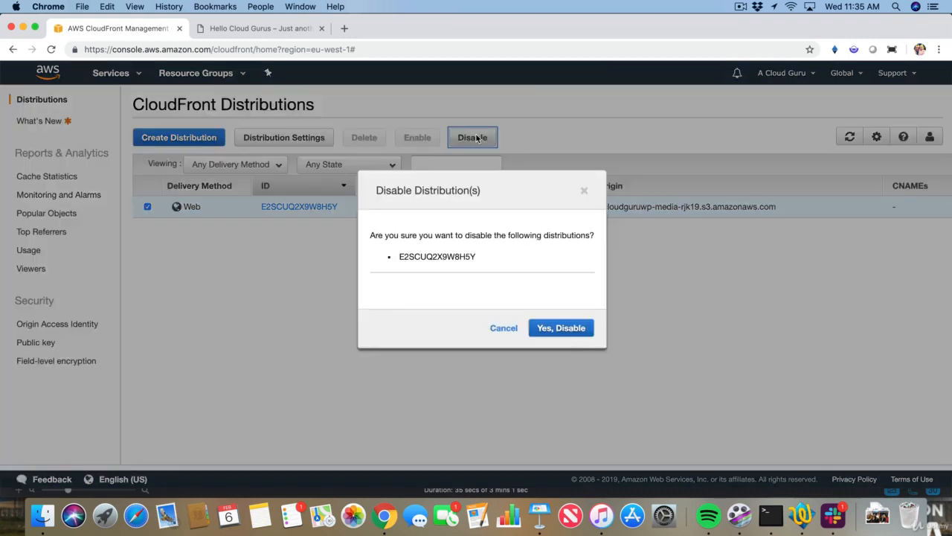
left_click(569, 328)
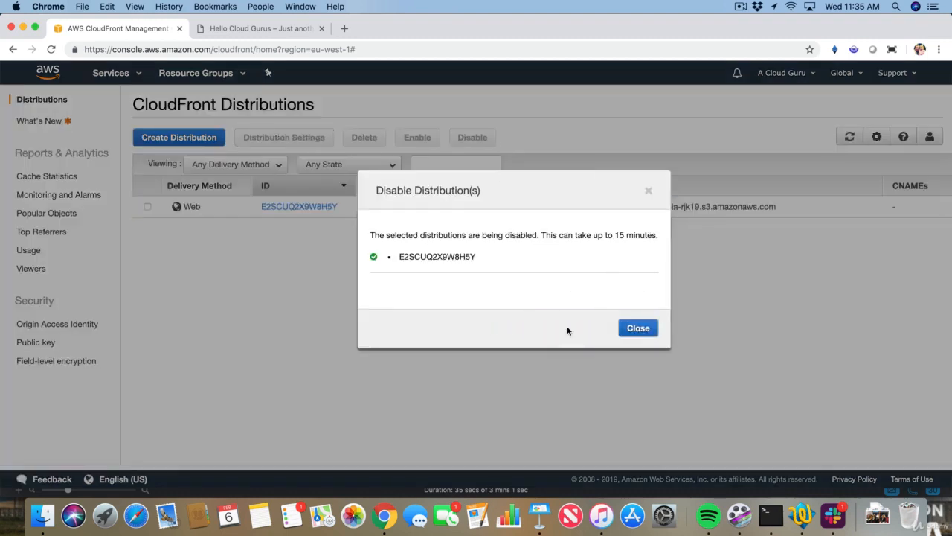
left_click(638, 328)
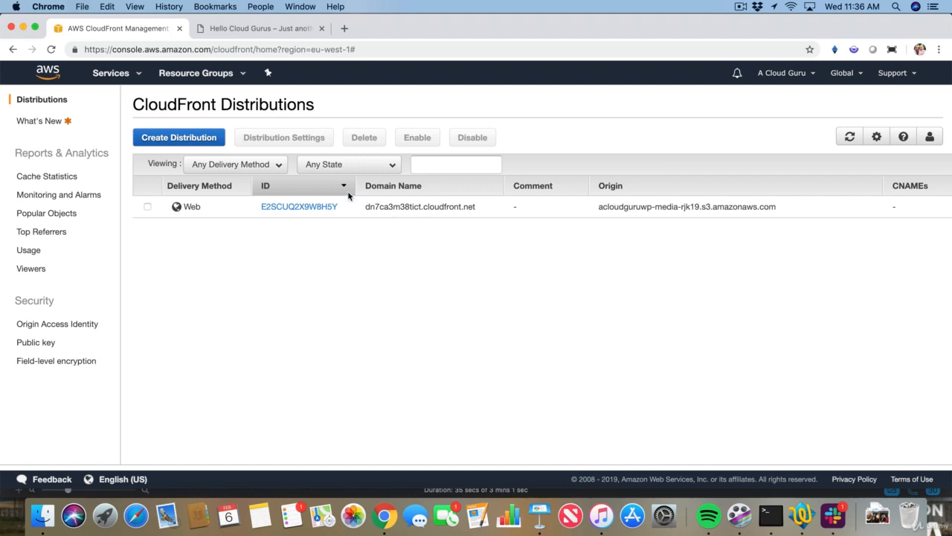